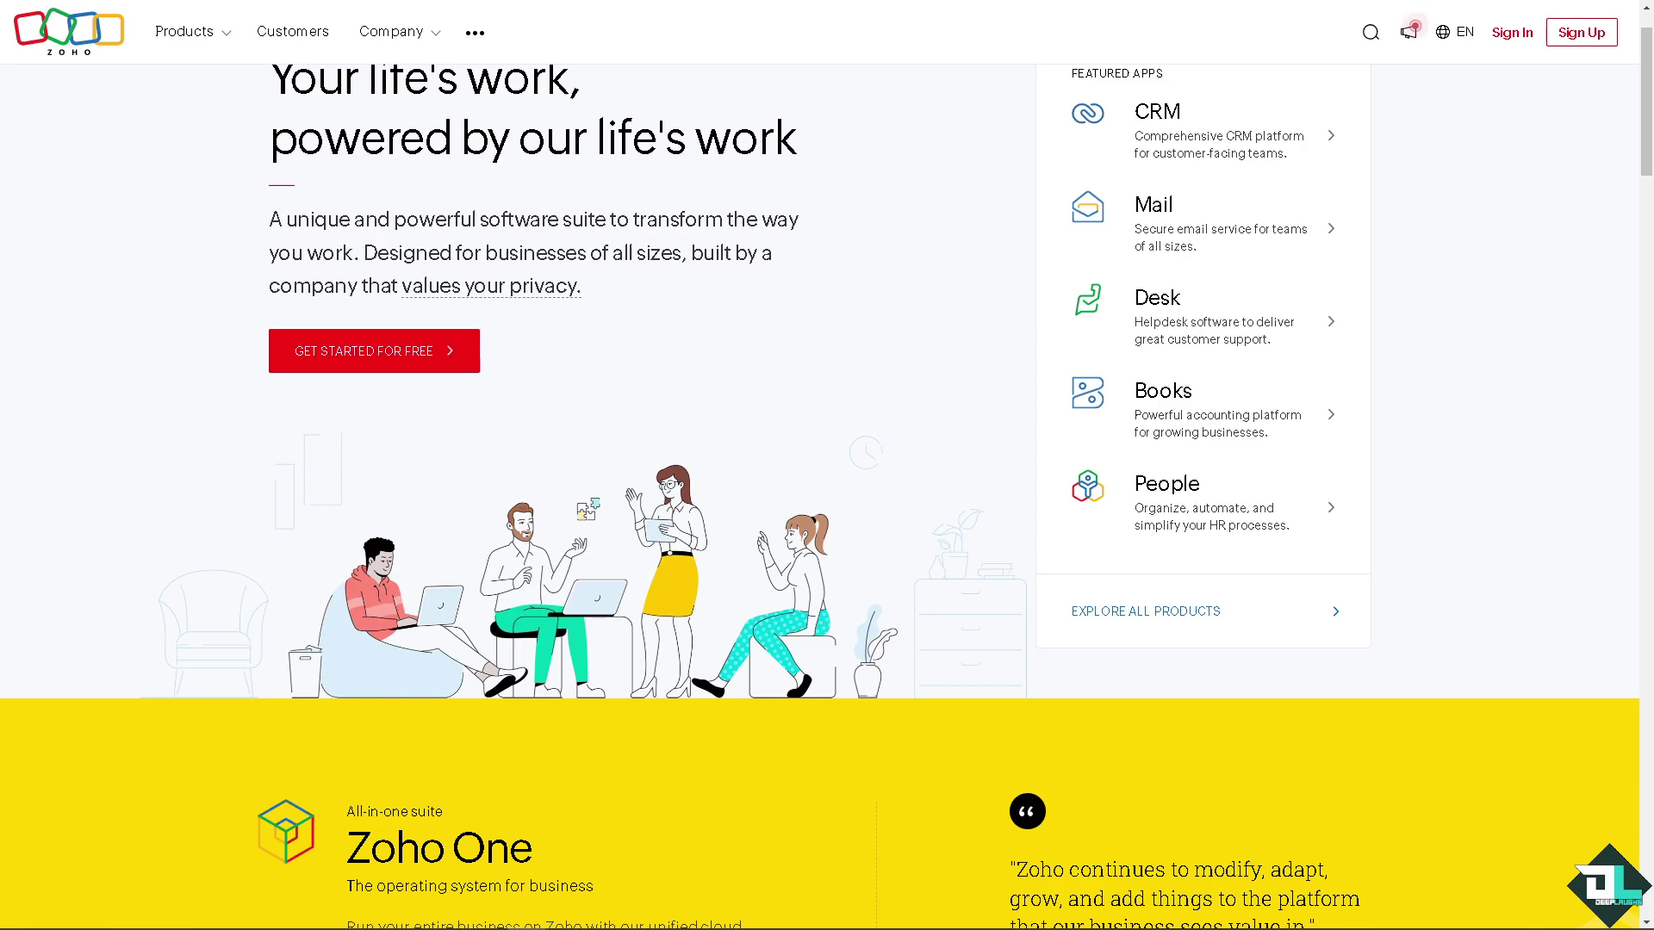
Scroll the Zoho homepage down to the company statistics and privacy sections.
scroll(827, 465, down, 15)
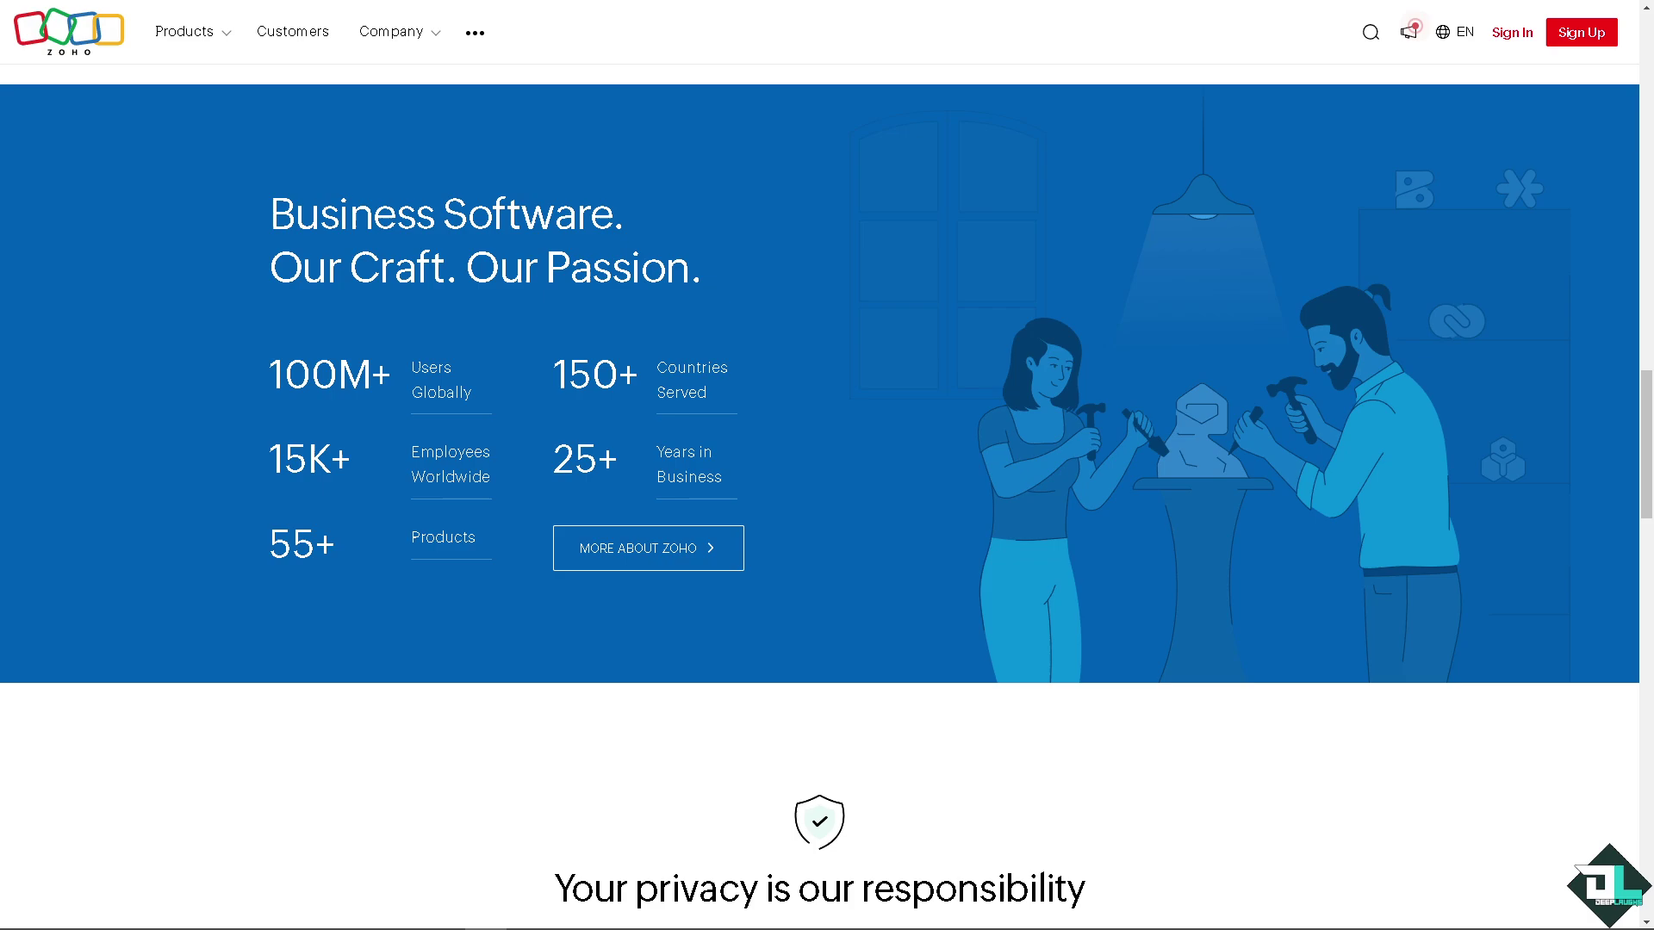
scroll(422, 455, down, 2)
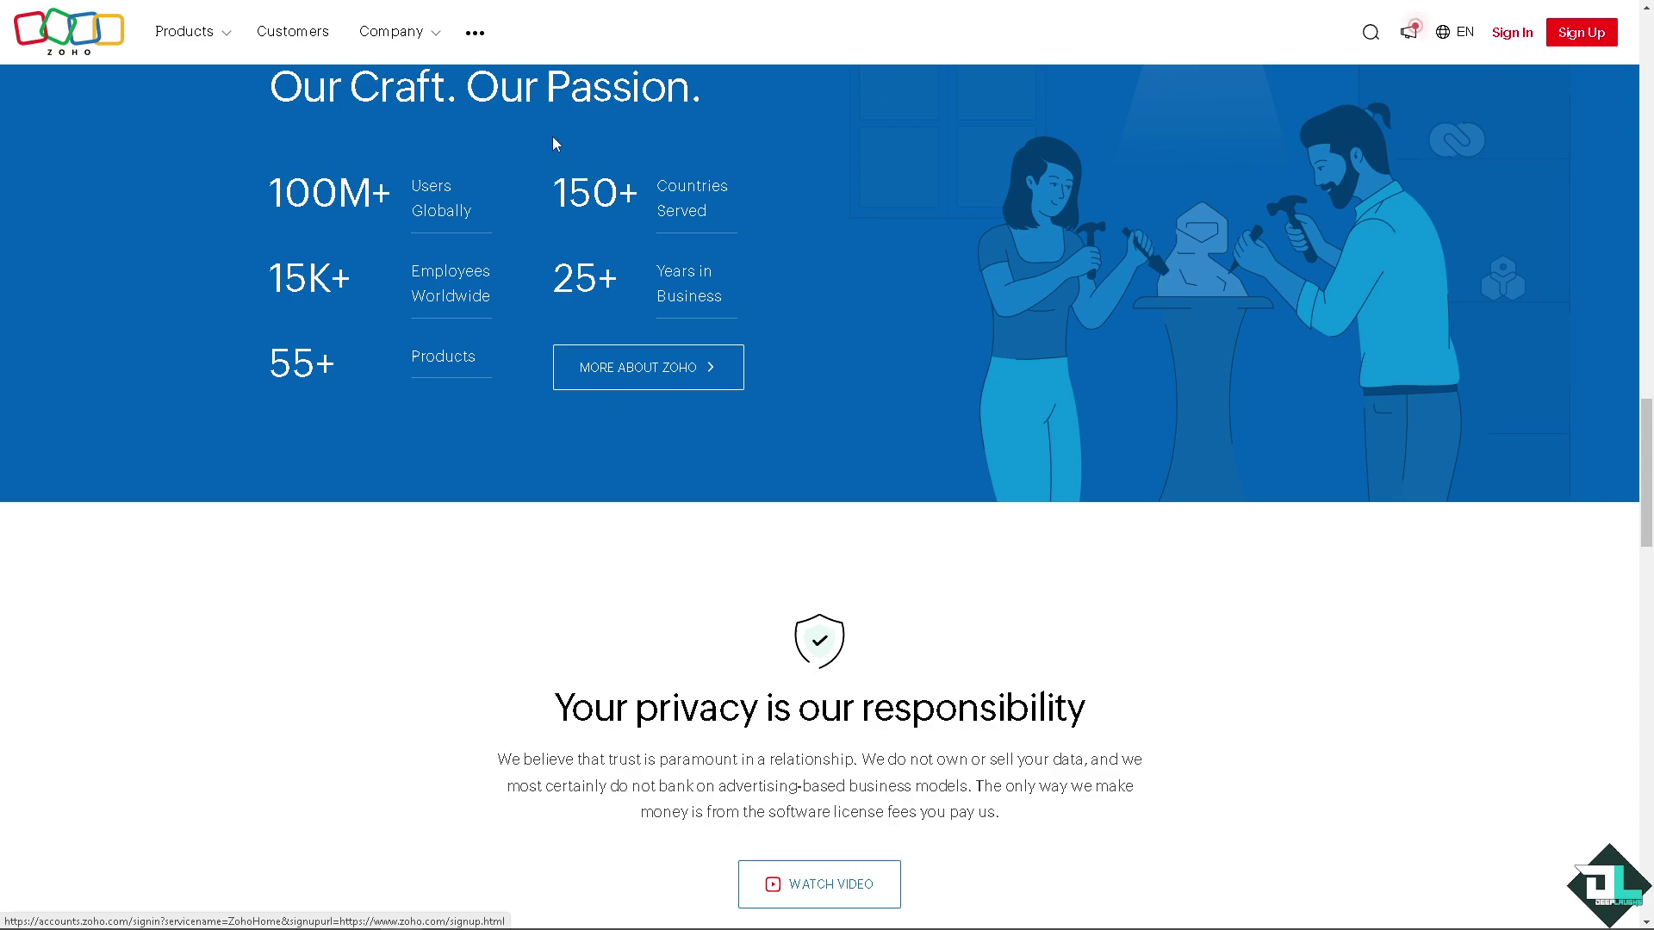
Go to the Zoho sign-in page using Sign In in the top bar.
click(1513, 34)
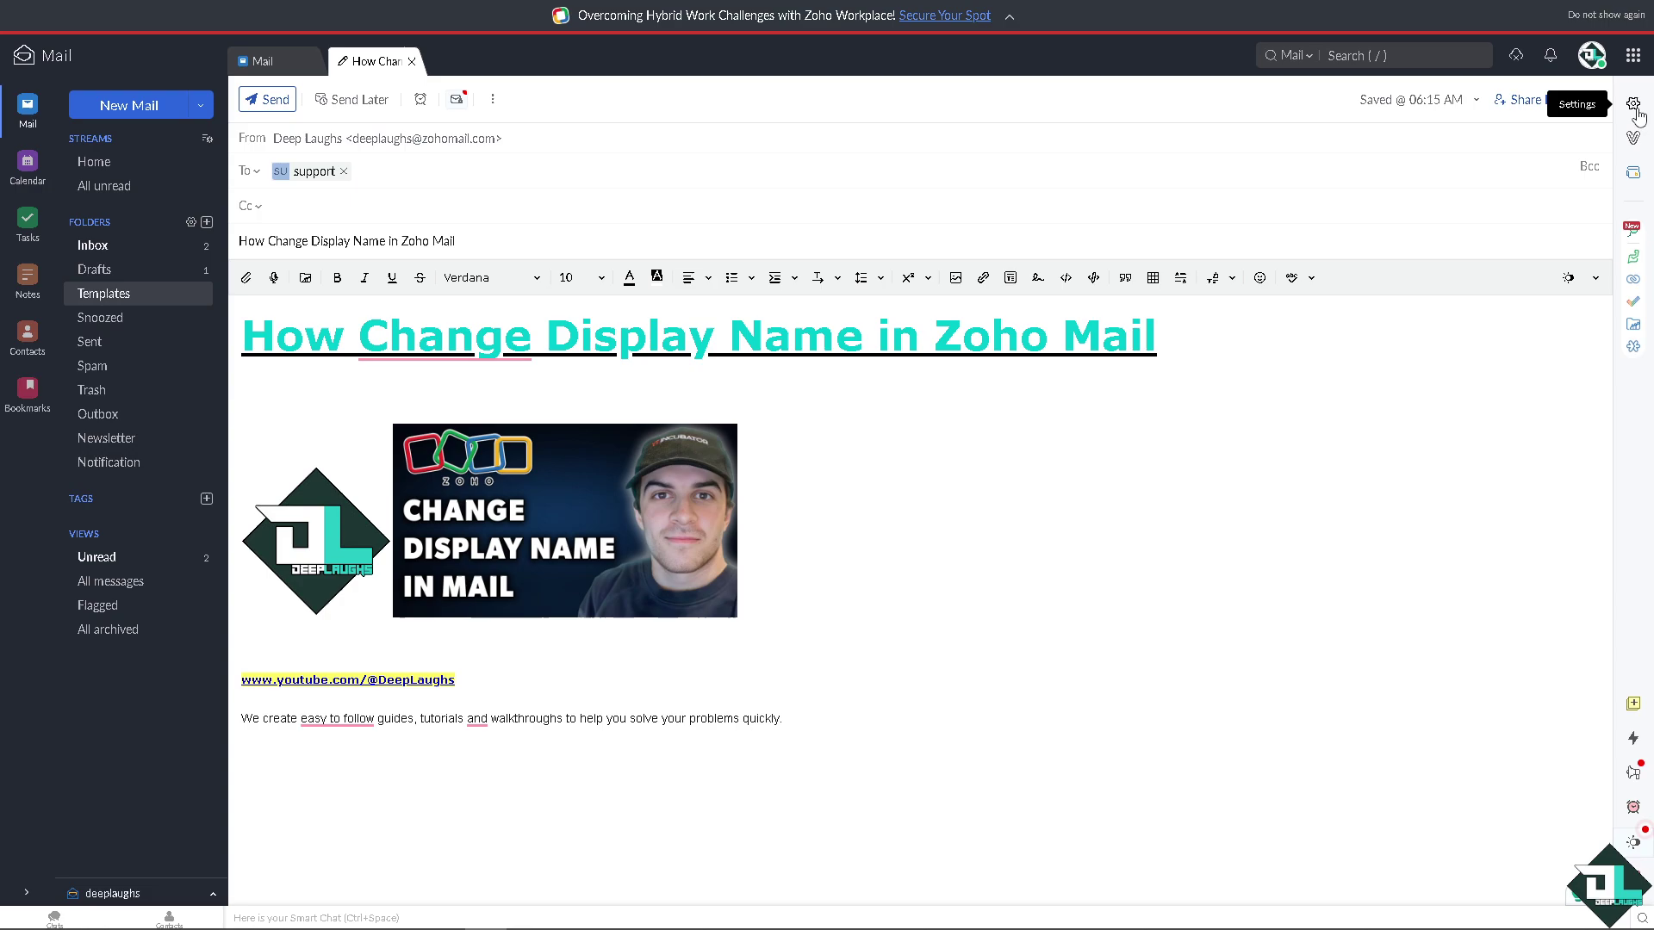
In Send Mail As settings, remove the space so the display name reads 'DeepLaughs', then update.
click(1636, 105)
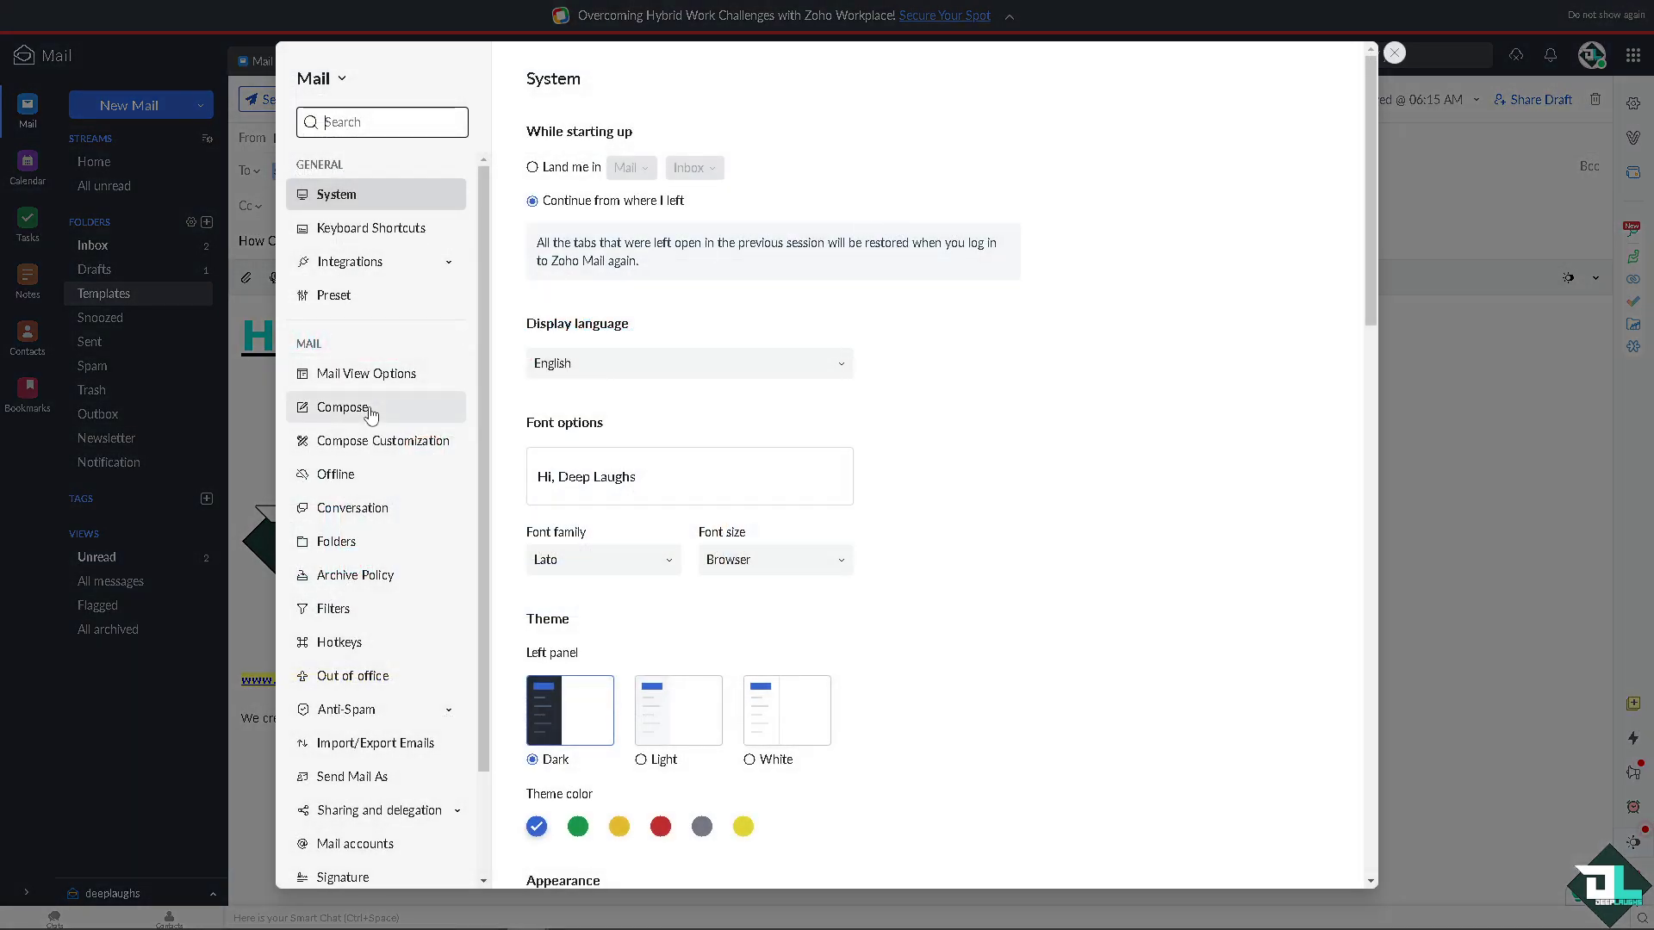
click(363, 786)
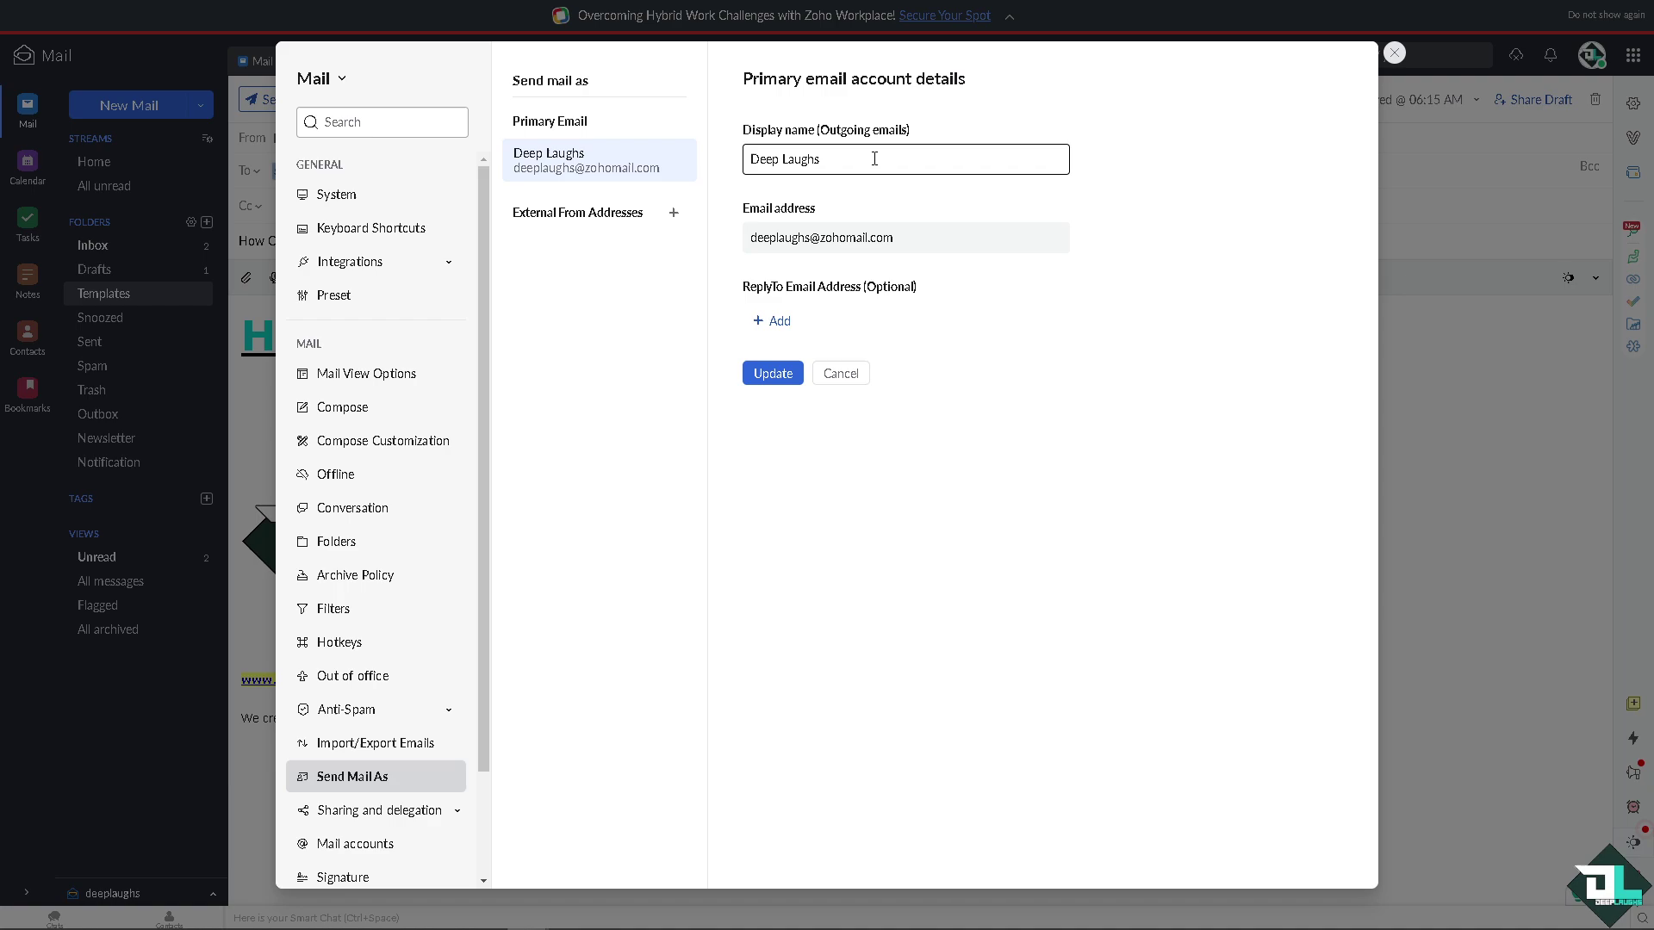
click(786, 162)
key(BackSpace)
click(778, 321)
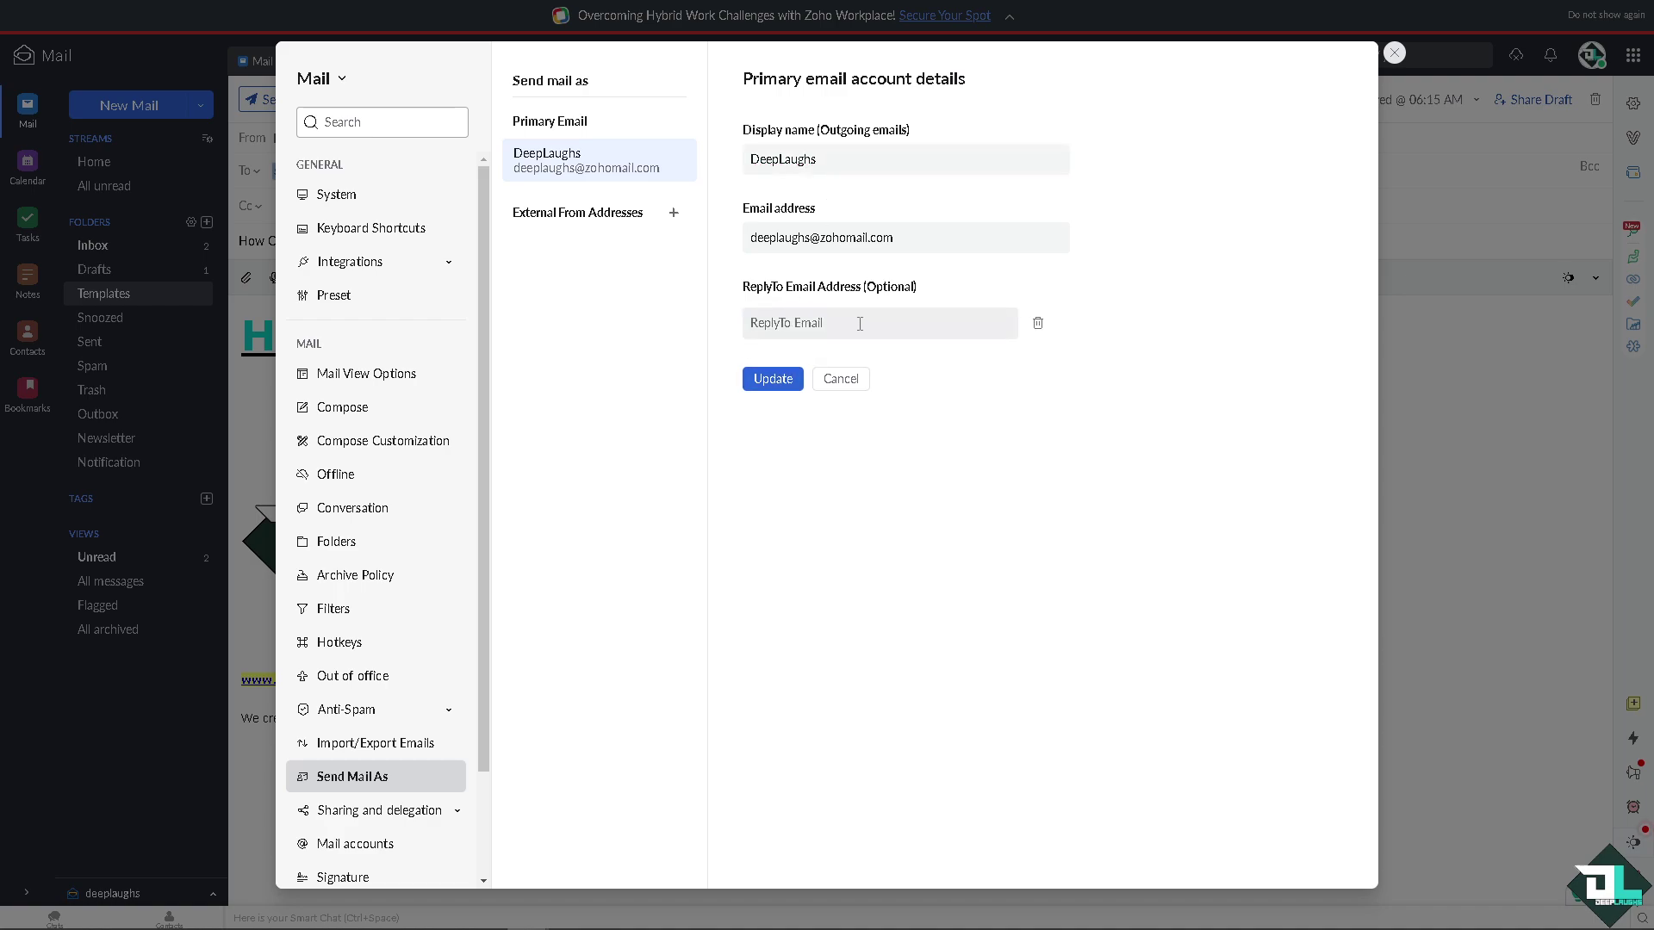
click(779, 390)
Close Settings and search Zoho Mail Help for 'How Change Display Name in Zoho Mail'.
click(1394, 54)
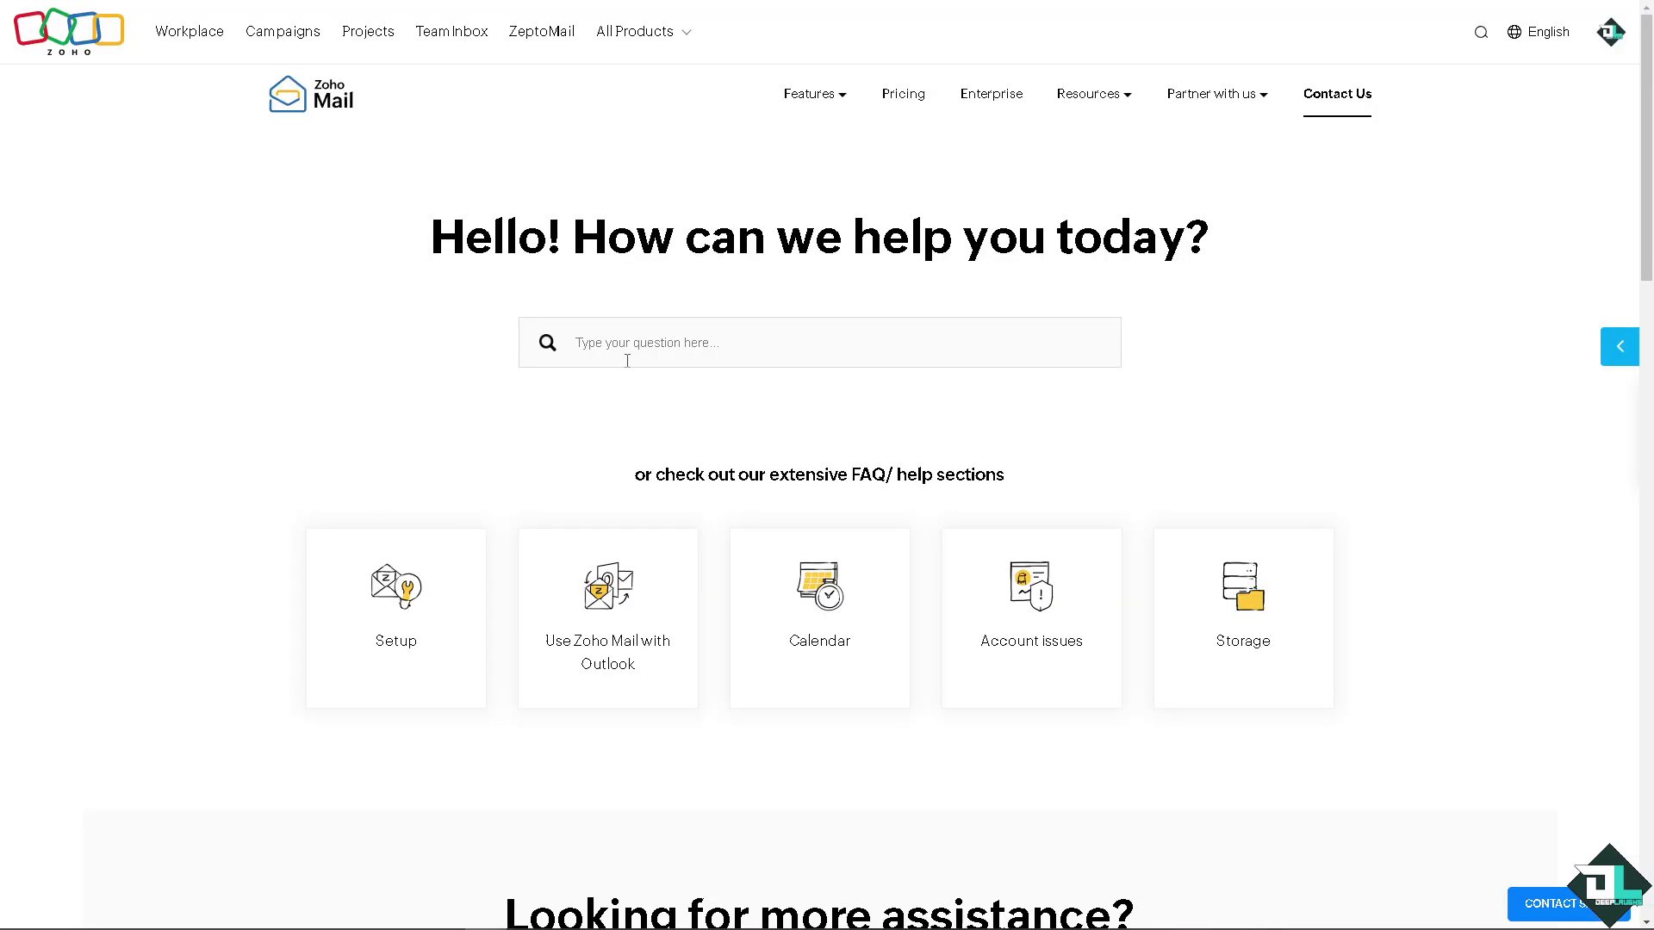
click(634, 338)
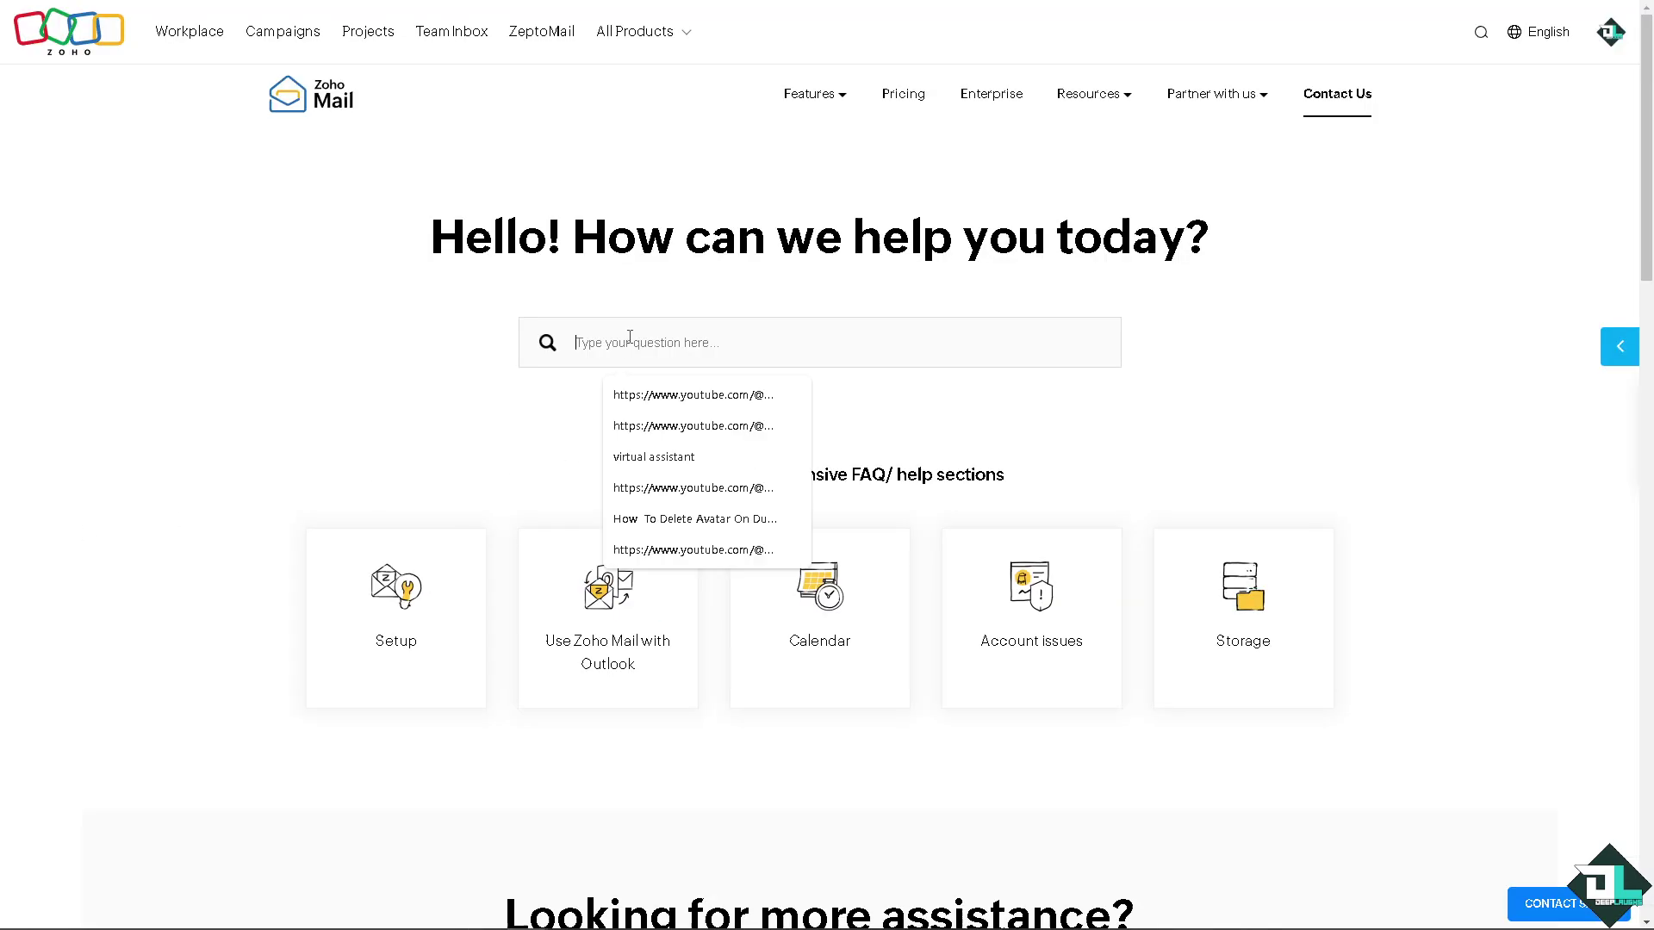
text(How Change Display Name in Zoho Mail)
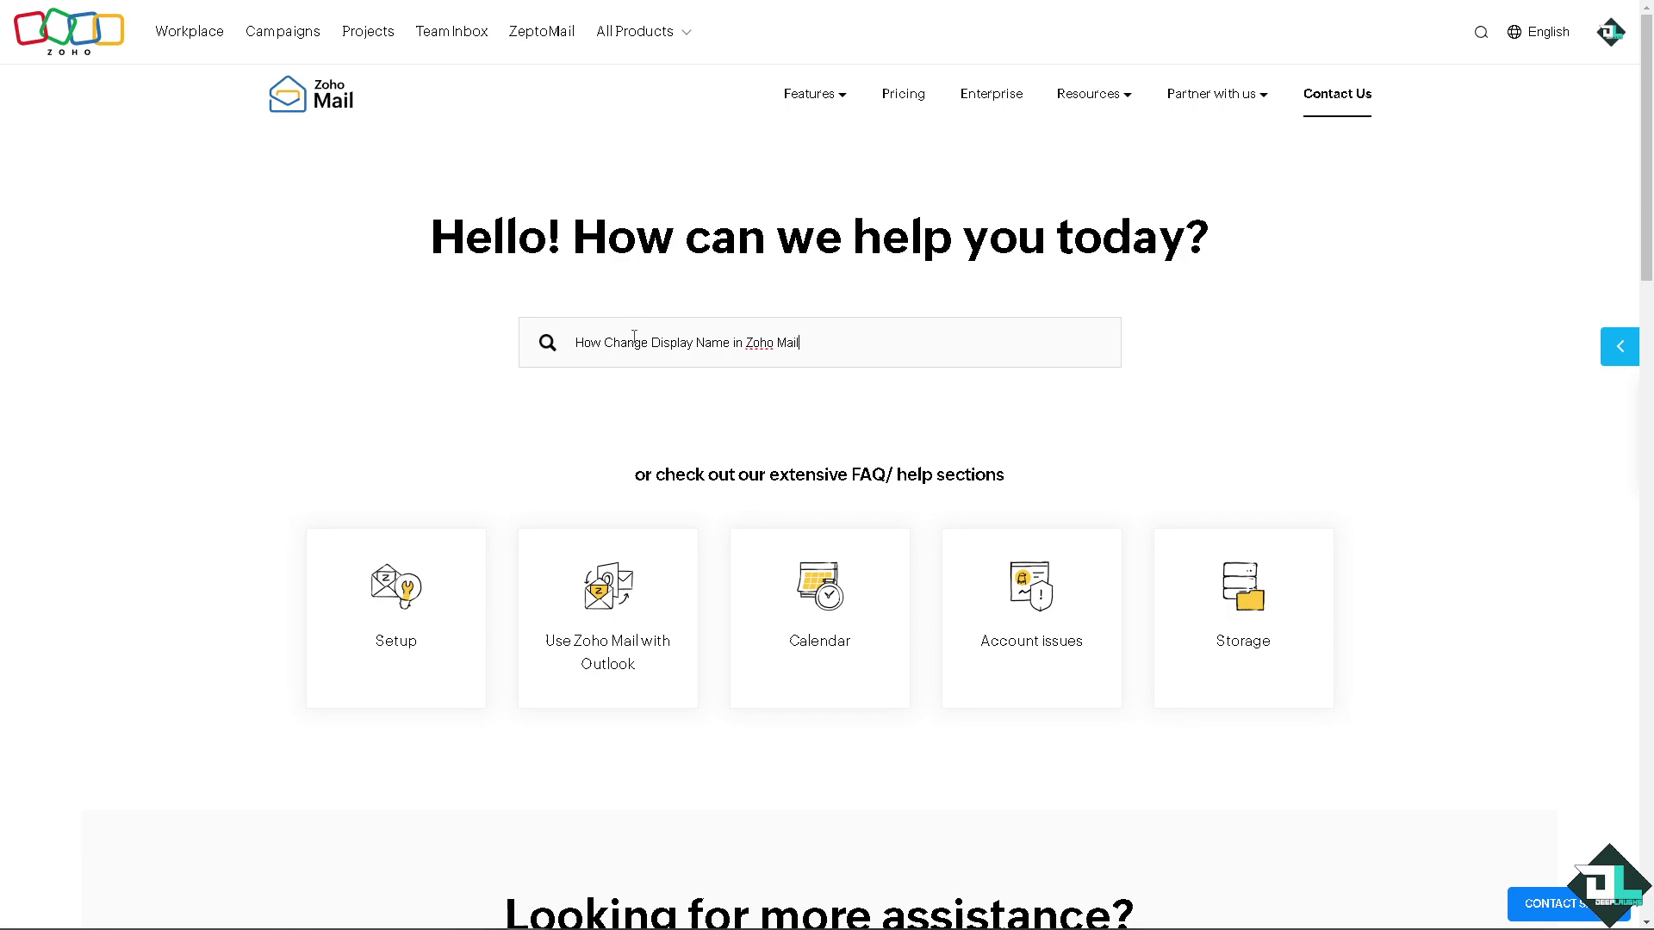
key(Return)
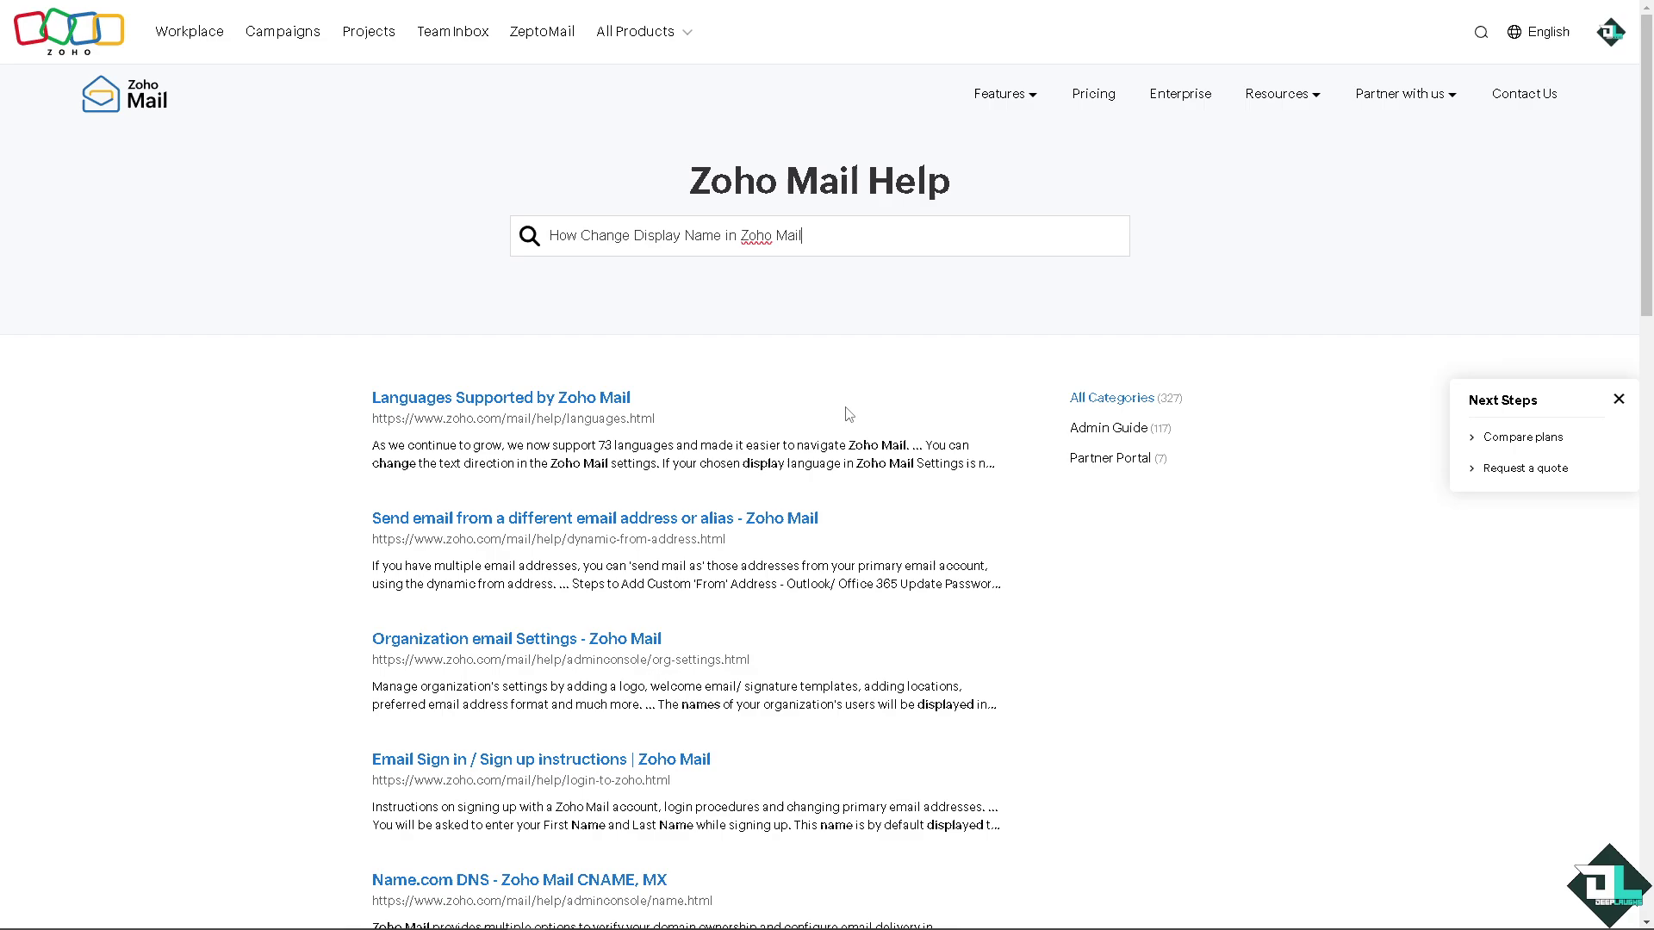
Scroll the help results down to the site footer and open Zoho's Contact Us page.
scroll(947, 418, down, 3)
scroll(952, 439, down, 3)
scroll(953, 457, down, 6)
scroll(954, 456, down, 1)
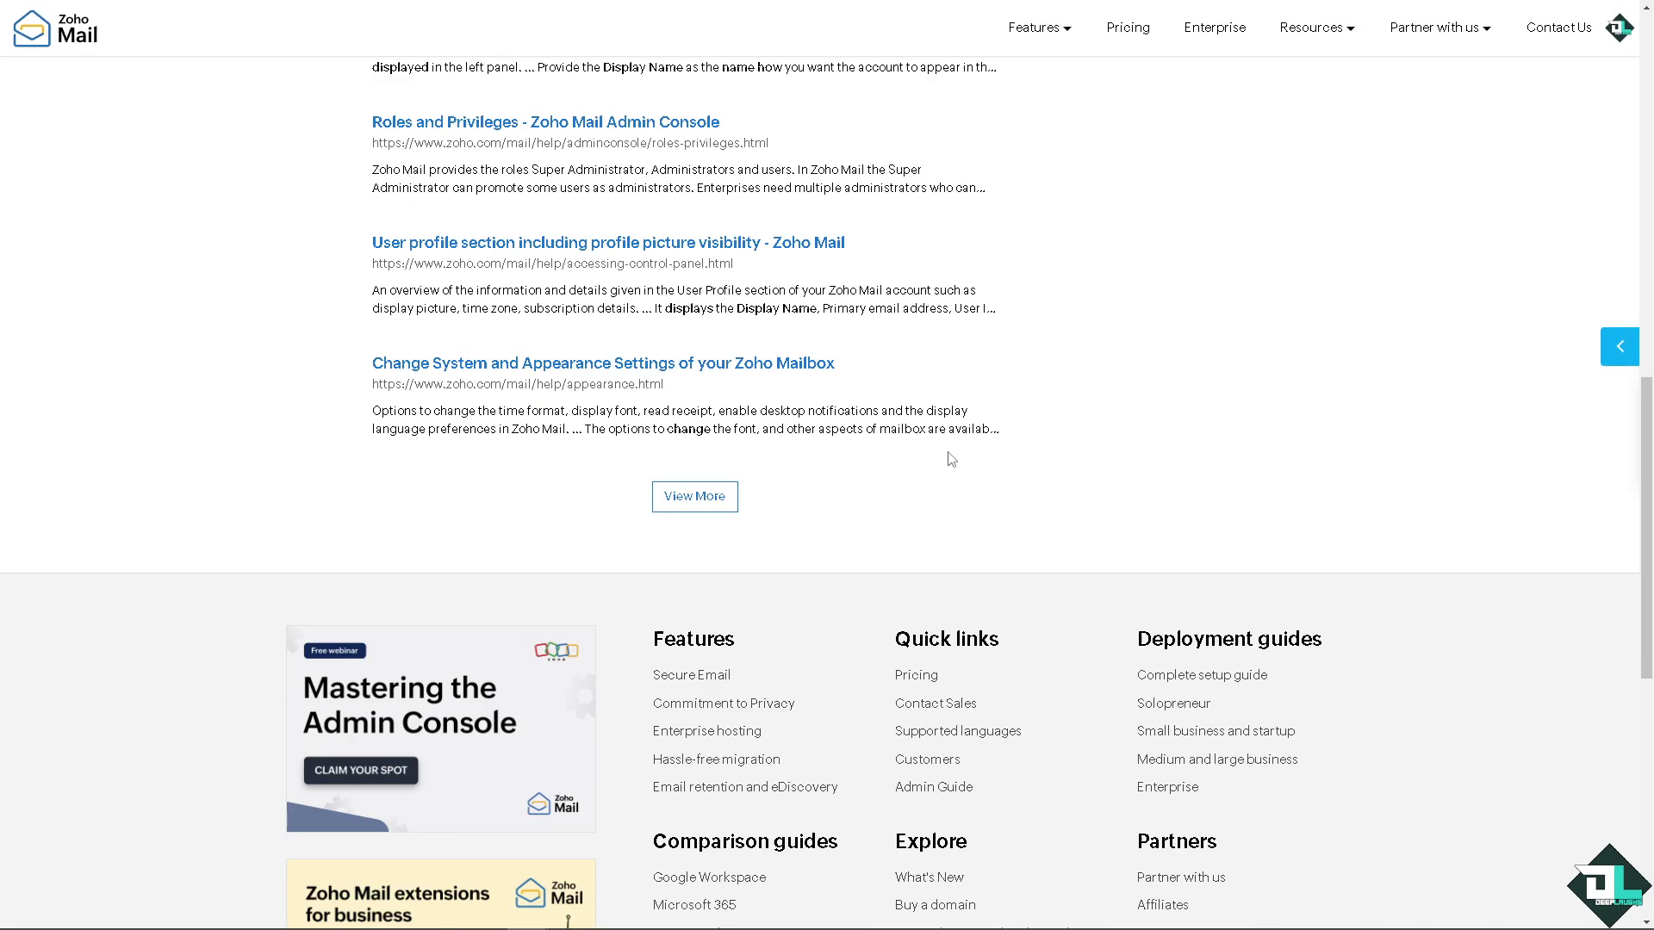
scroll(953, 457, down, 4)
scroll(870, 598, down, 3)
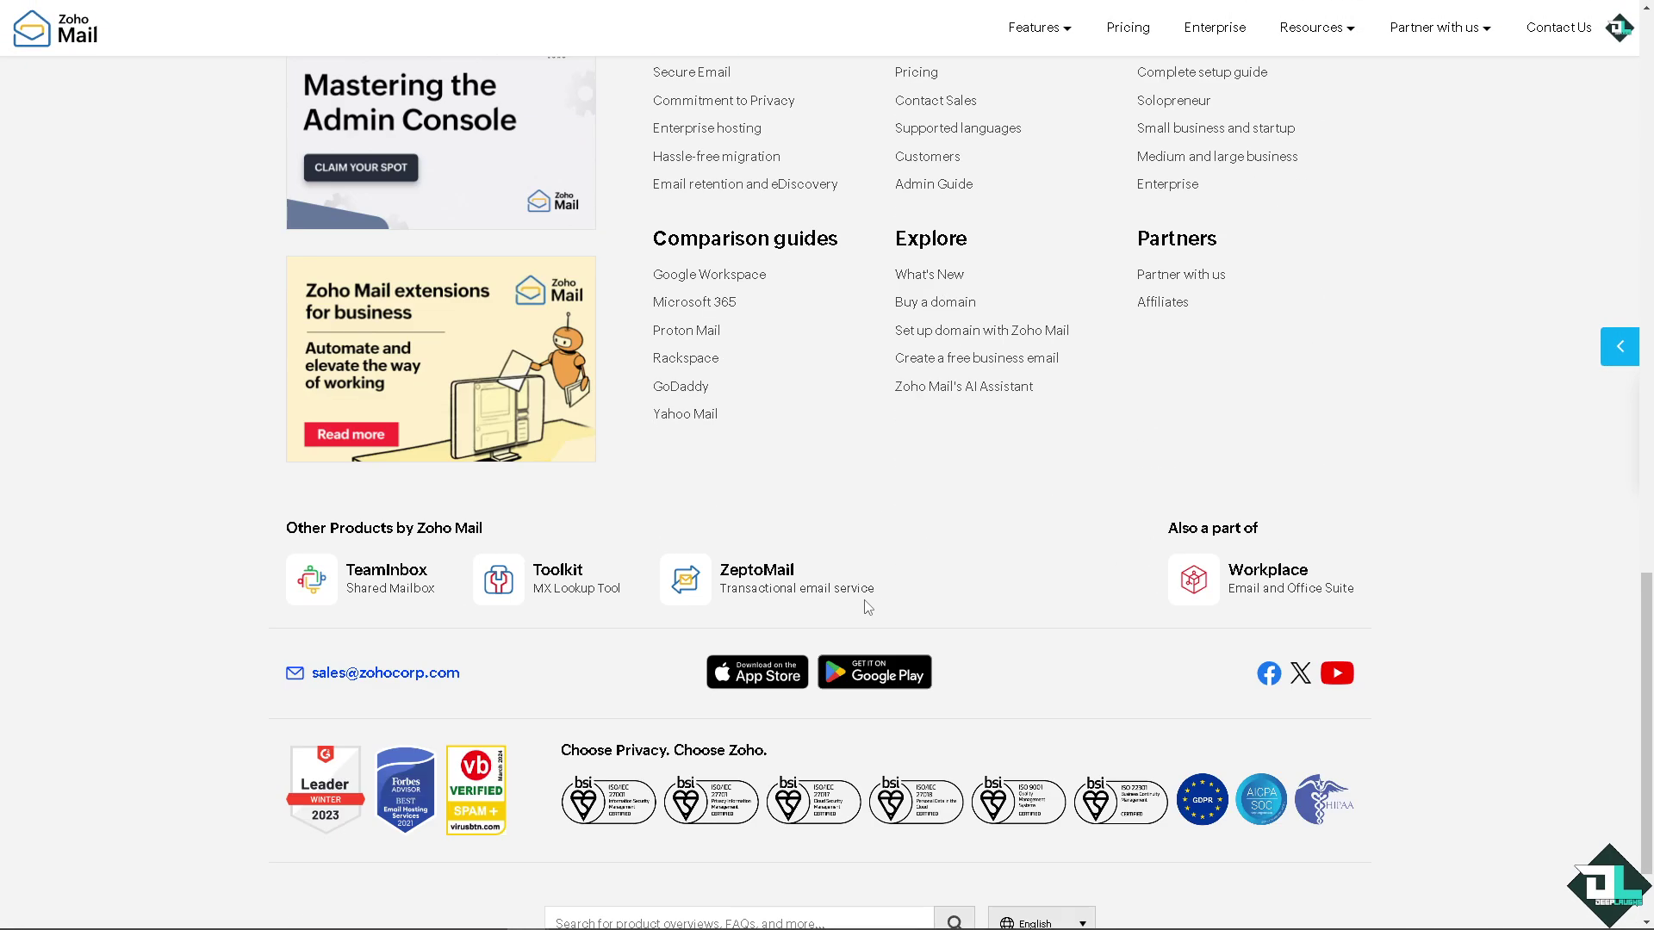
scroll(569, 689, down, 2)
click(514, 867)
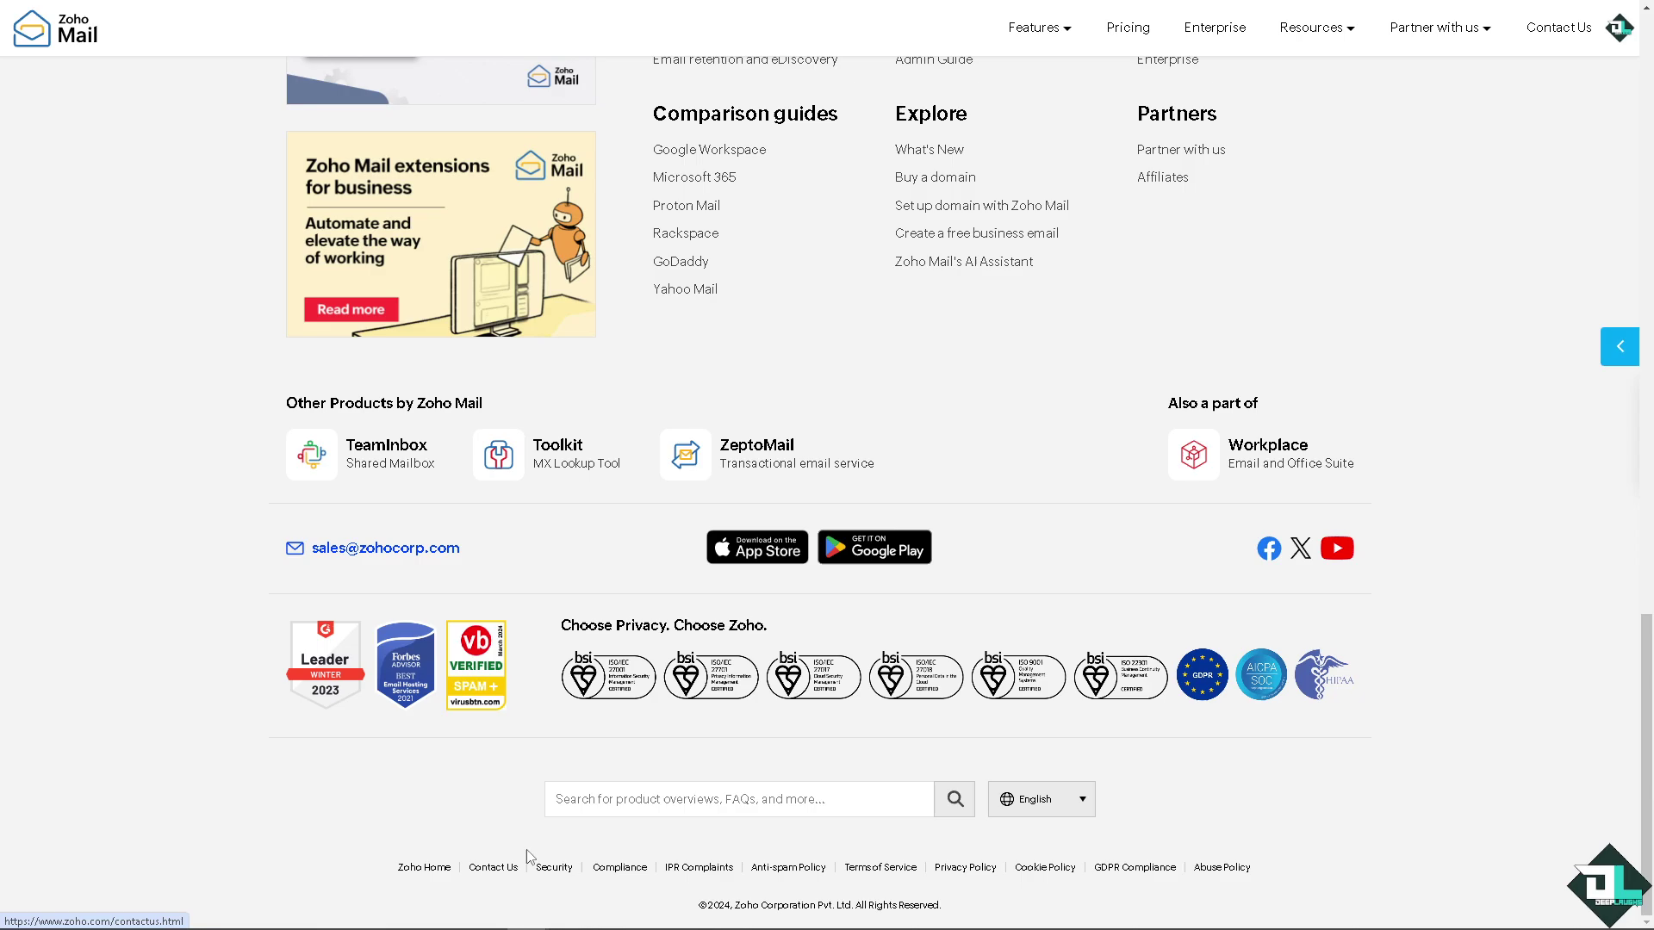